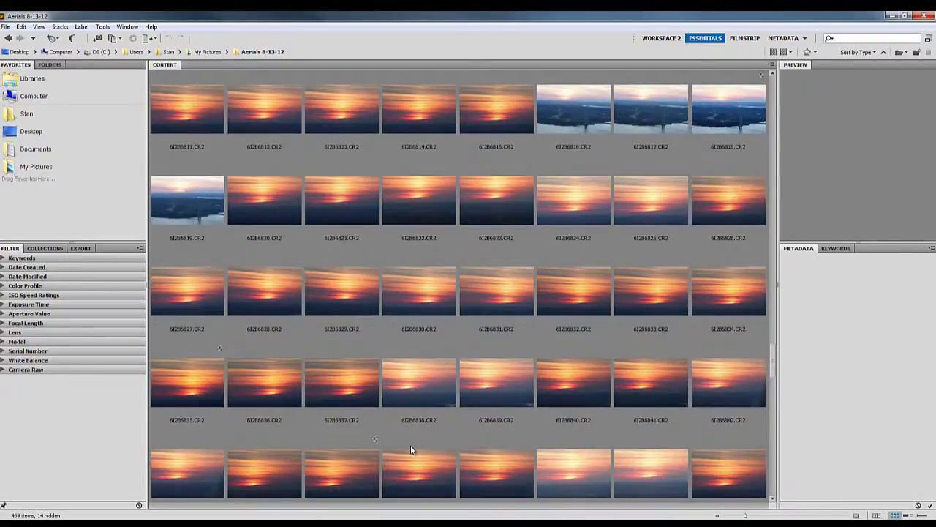
Open 6I2B6845.CR2 from Bridge in Camera Raw, at As Shot 4650 temperature and -5 tint.
scroll(411, 449, "down", 1)
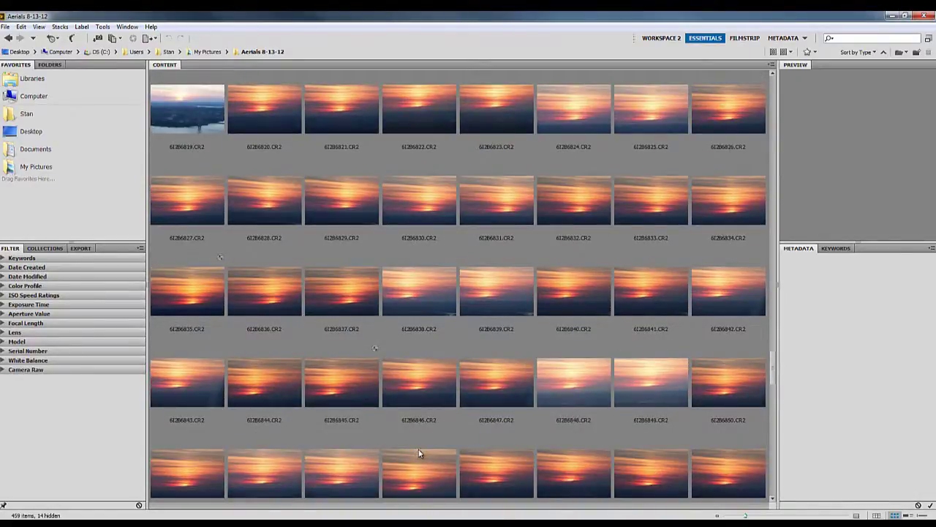
double_click(341, 380)
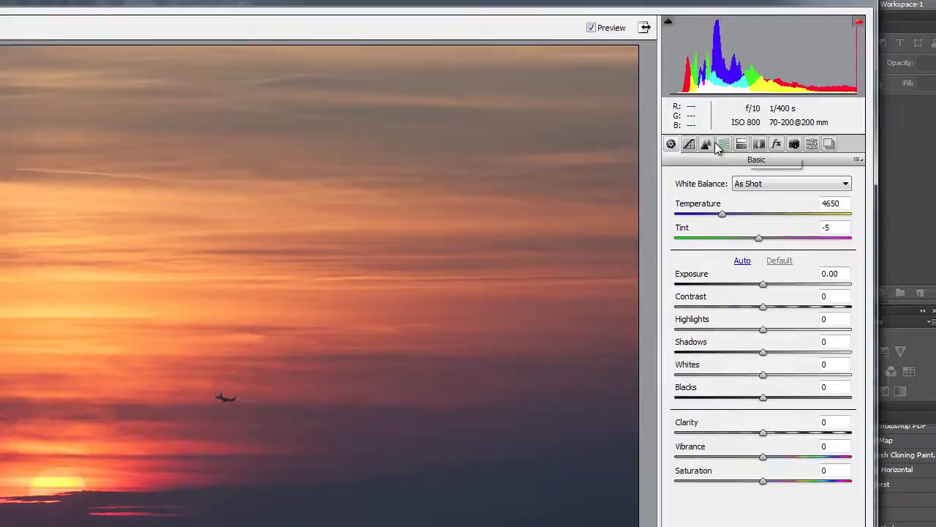
Save the untouched settings as a new preset 'Original Settings' with the All Settings subset.
left_click(811, 145)
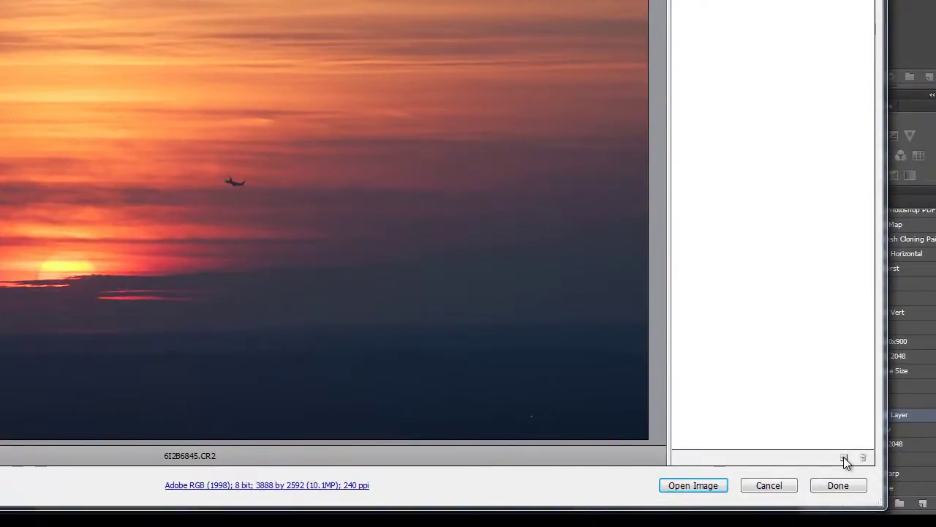
left_click(844, 459)
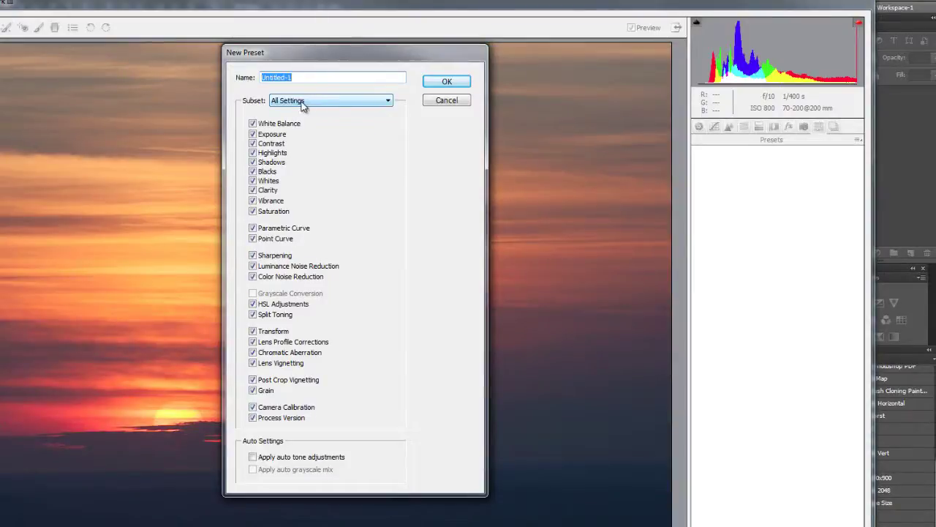
left_click(388, 102)
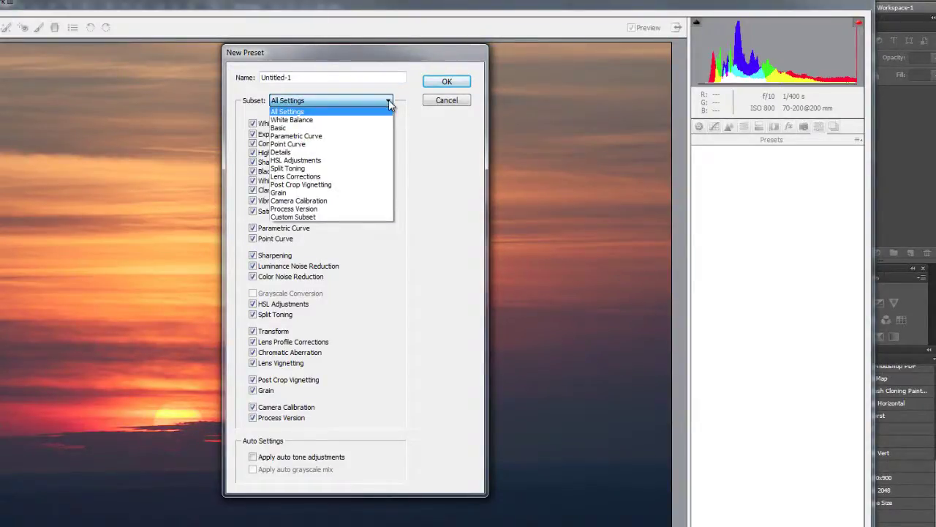
left_click(389, 105)
left_click_drag(297, 77, 241, 77)
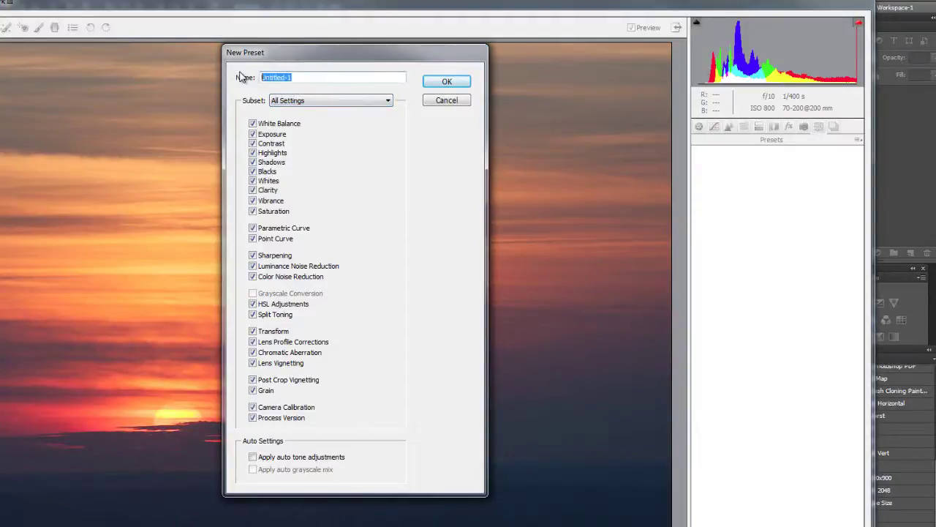
type("Original Settings")
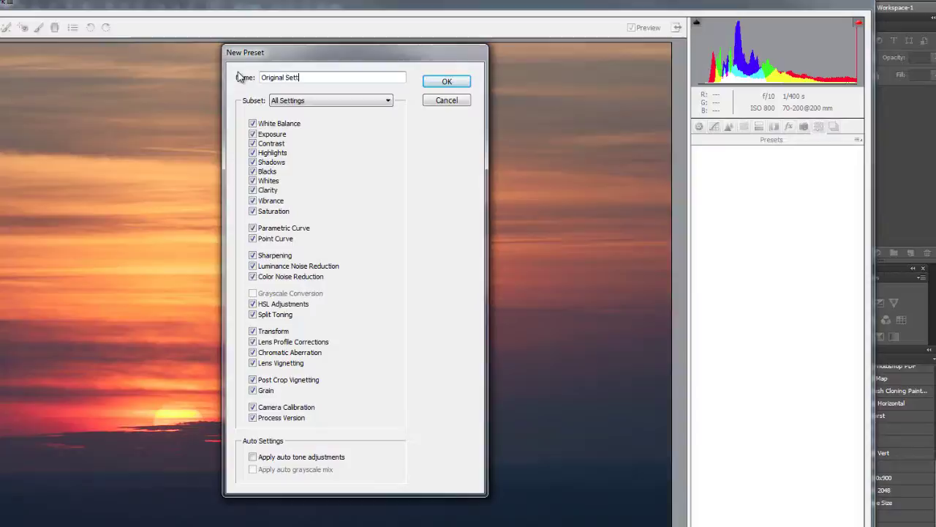
key("Return")
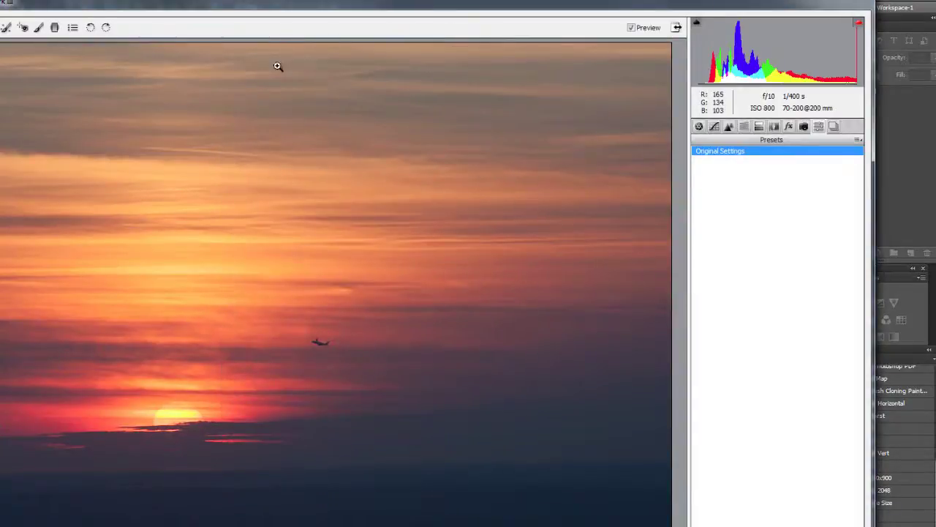
In the Basic panel, raise Exposure to +0.15.
left_click(699, 127)
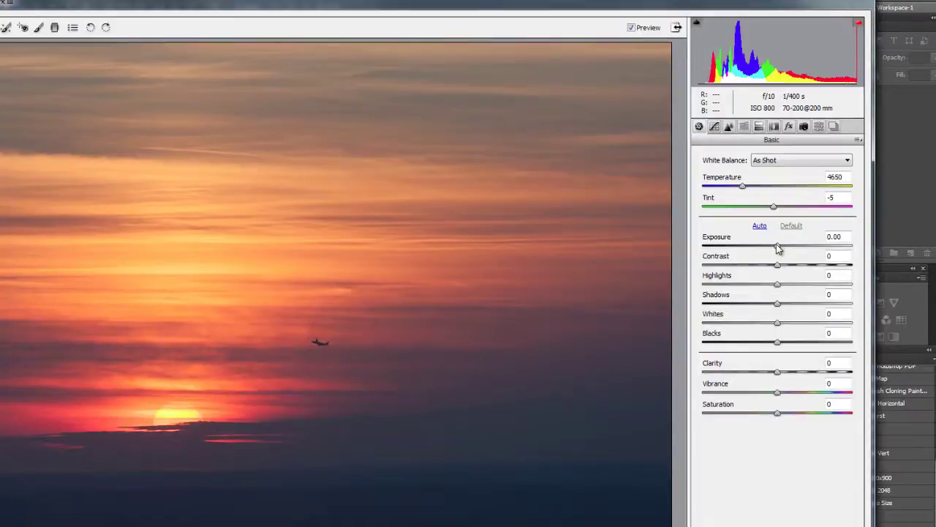
left_click_drag(777, 247, 790, 417)
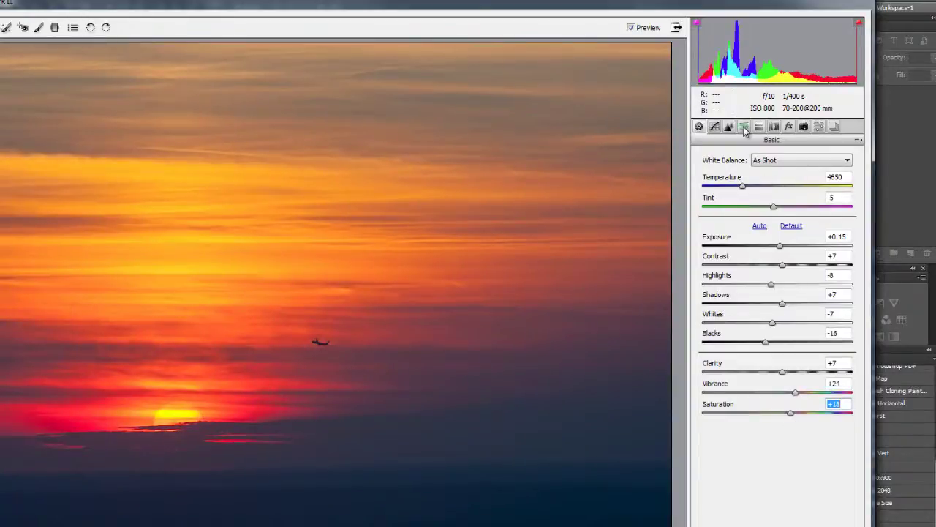
In HSL set Yellows saturation -23, Reds luminance -8, adjust Yellows luminance, and warm Temperature to 5150.
left_click(744, 126)
left_click(732, 175)
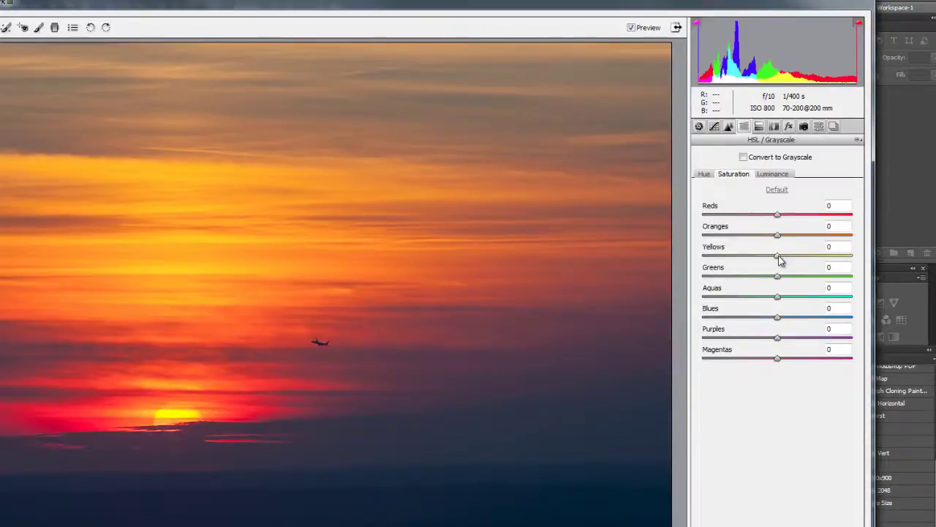
left_click_drag(777, 255, 781, 224)
left_click(780, 215)
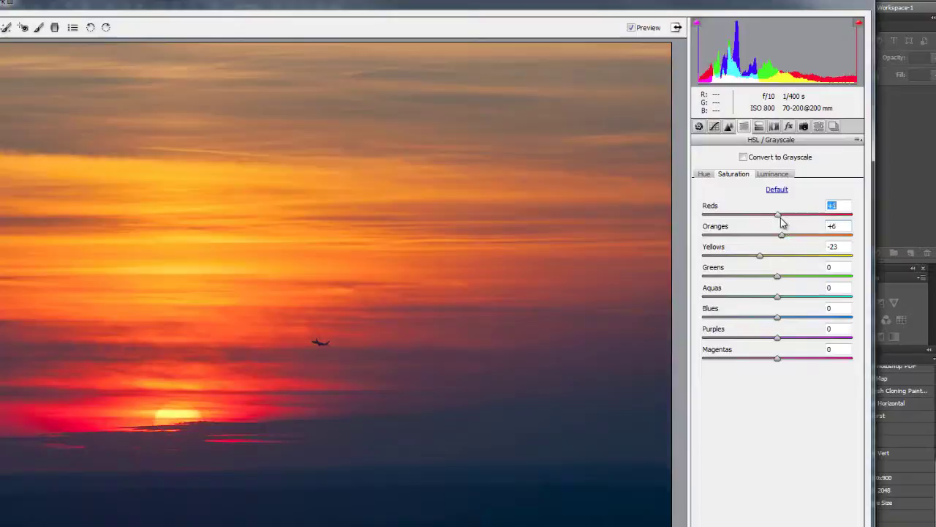
left_click(775, 174)
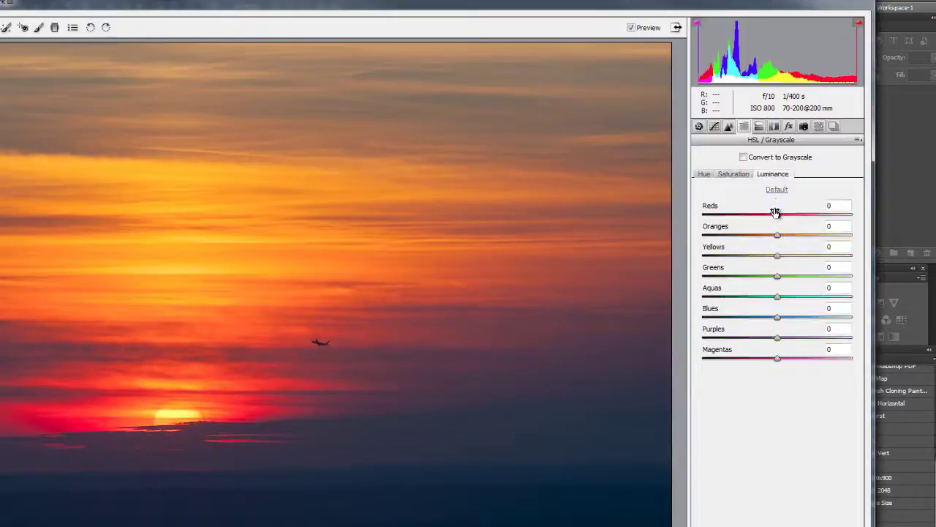
left_click_drag(778, 215, 771, 238)
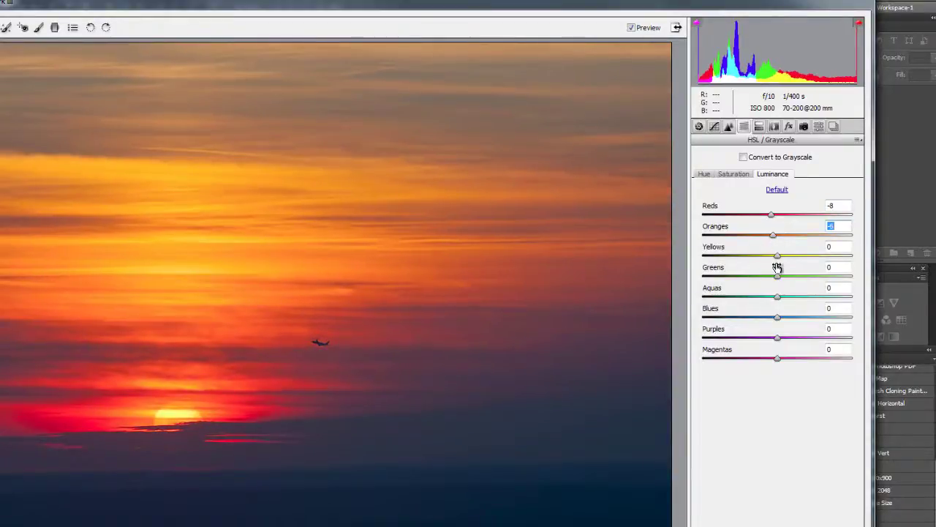
mouse_move(777, 256)
left_mouse_down()
mouse_move(806, 257)
mouse_move(773, 268)
left_mouse_up()
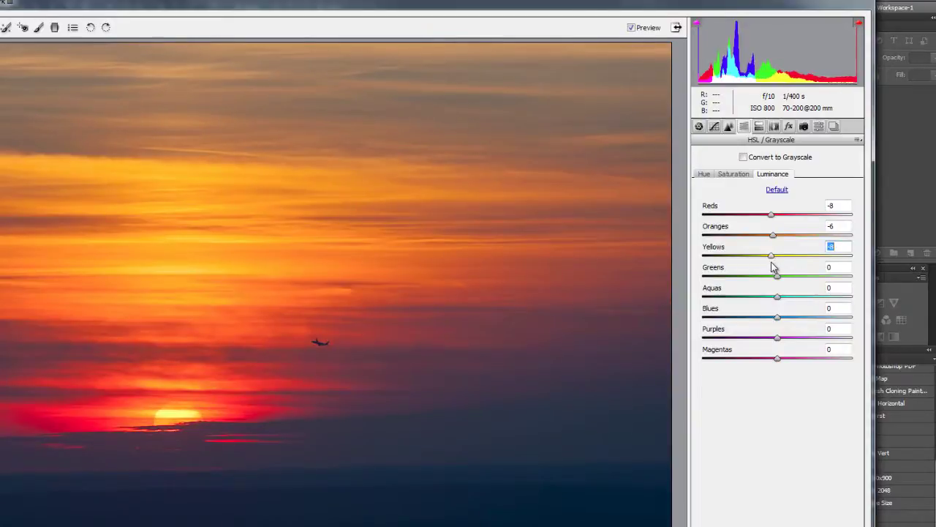
left_click(699, 127)
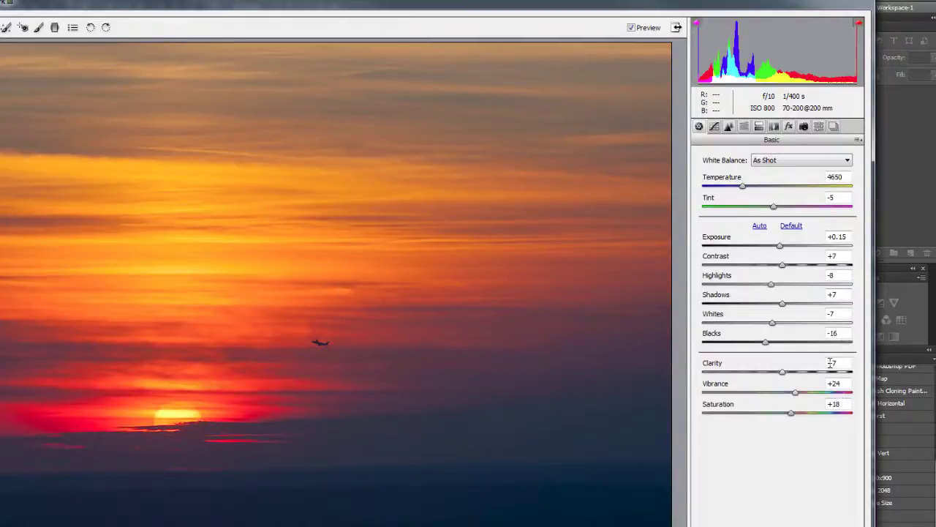
mouse_move(742, 185)
left_mouse_down()
mouse_move(752, 185)
mouse_move(741, 184)
left_mouse_up()
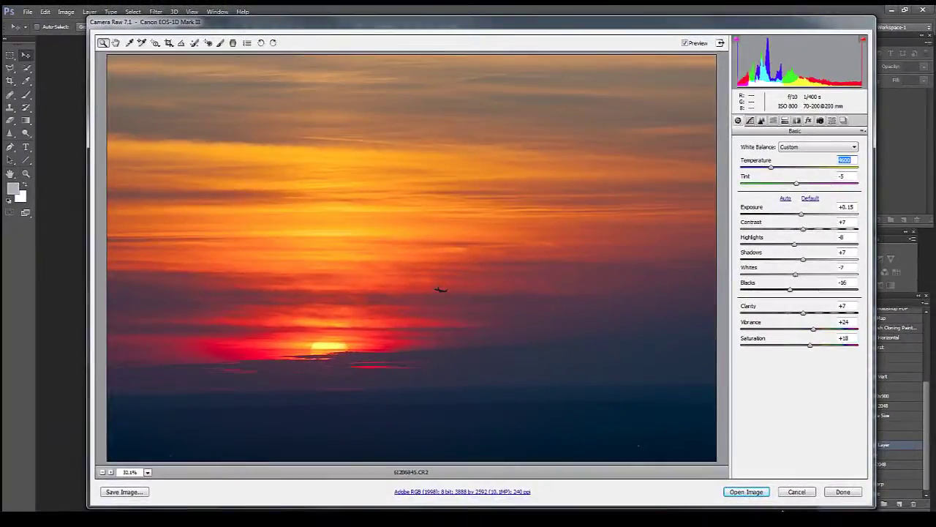
Open the edited sunset in Photoshop and run the Duplicate Layer action to create Layer 0 copy.
left_click(746, 492)
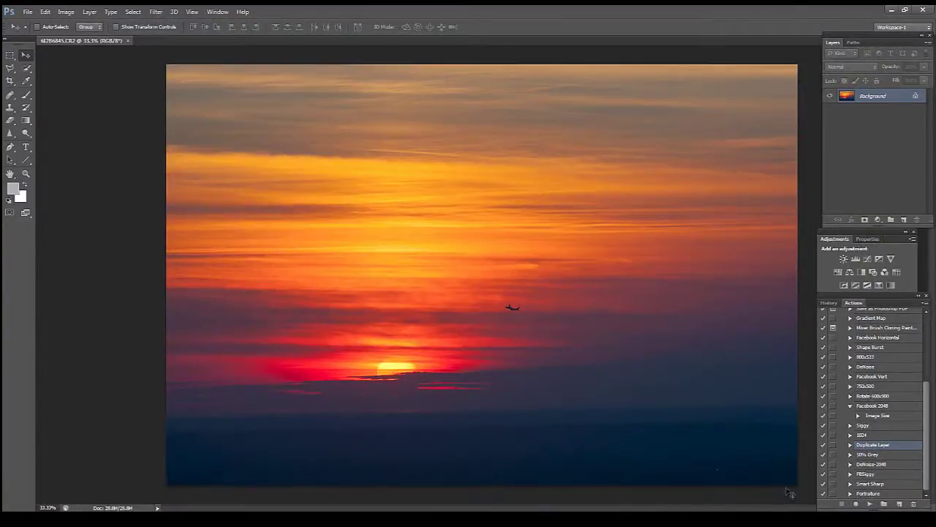
left_click(871, 505)
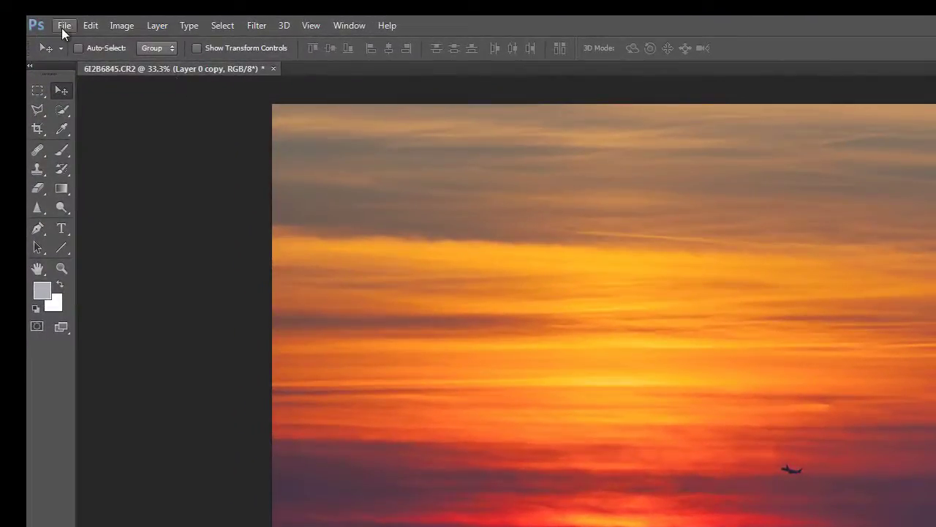
Save the sunset as JPEG 'Test', accept the JPEG options, and close the document.
left_click(63, 26)
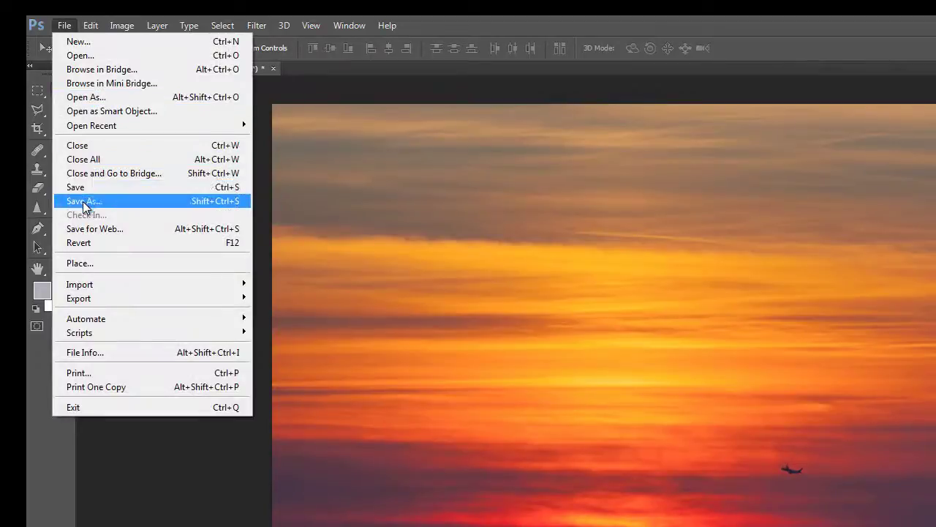
left_click(84, 202)
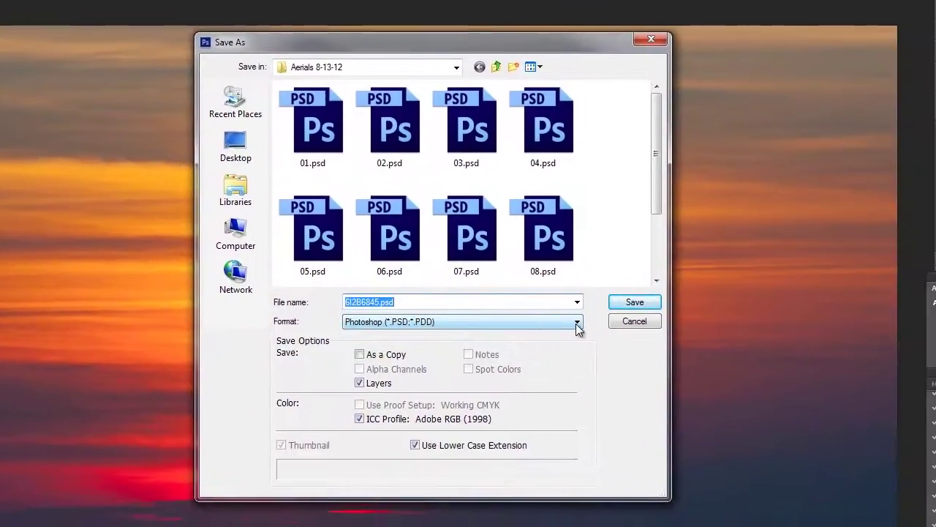
left_click(578, 324)
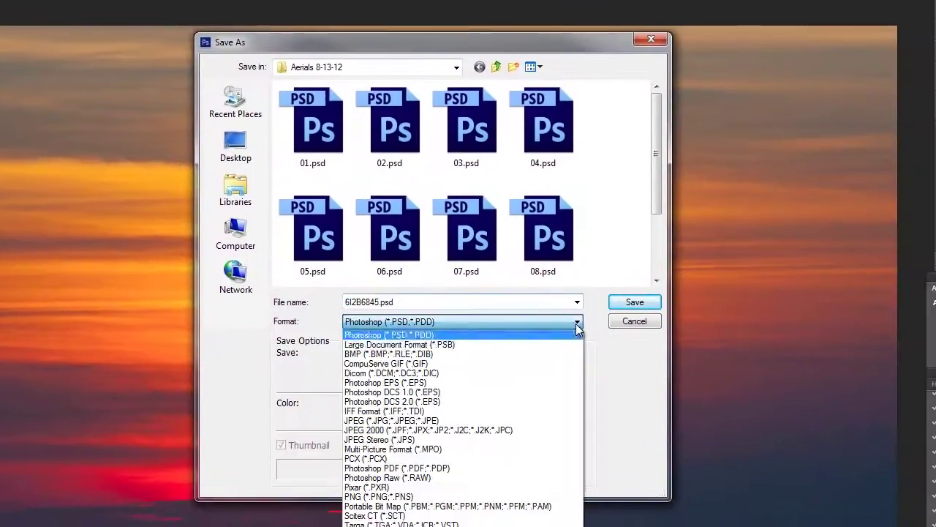
left_click(416, 422)
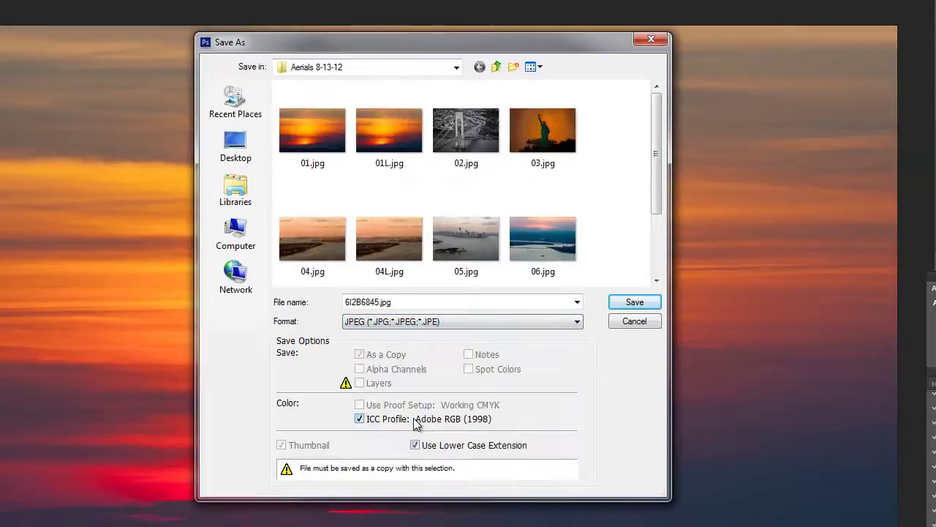
double_click(410, 304)
type("Test")
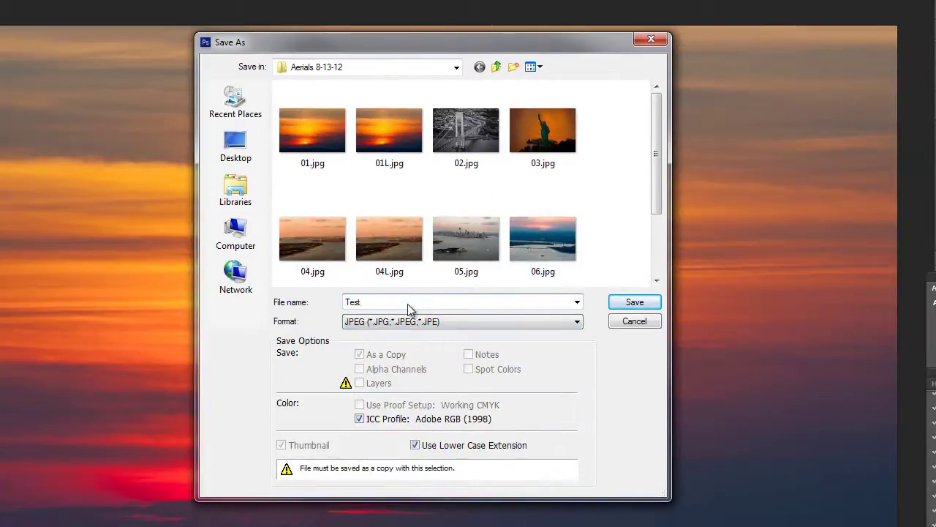
key("Return")
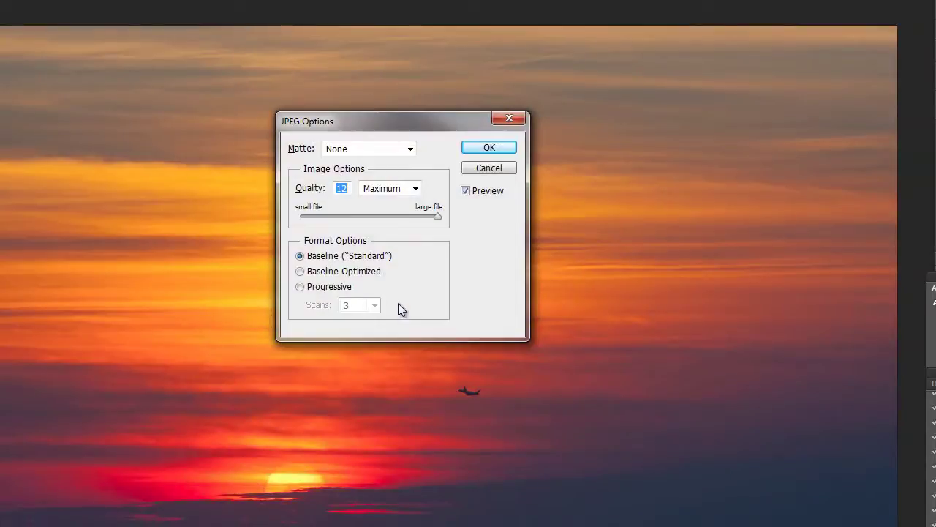
left_click(504, 149)
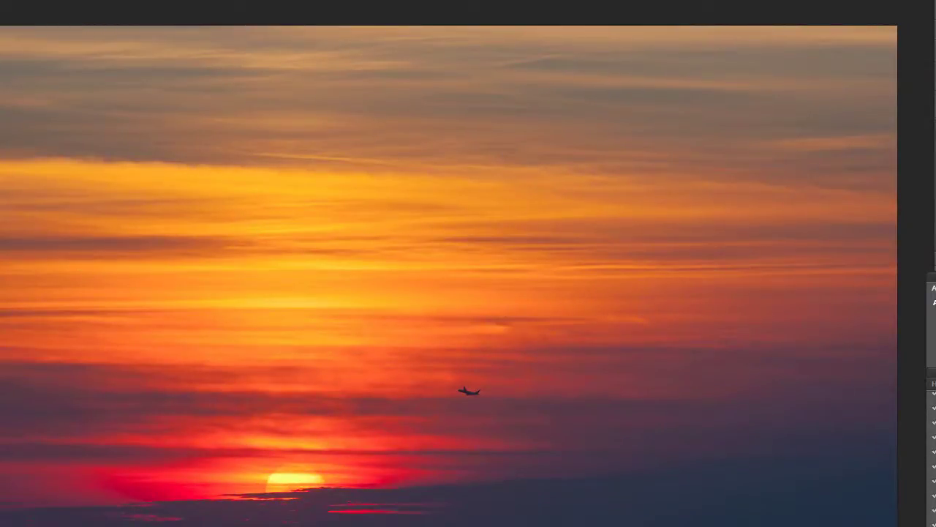
key("ctrl+w")
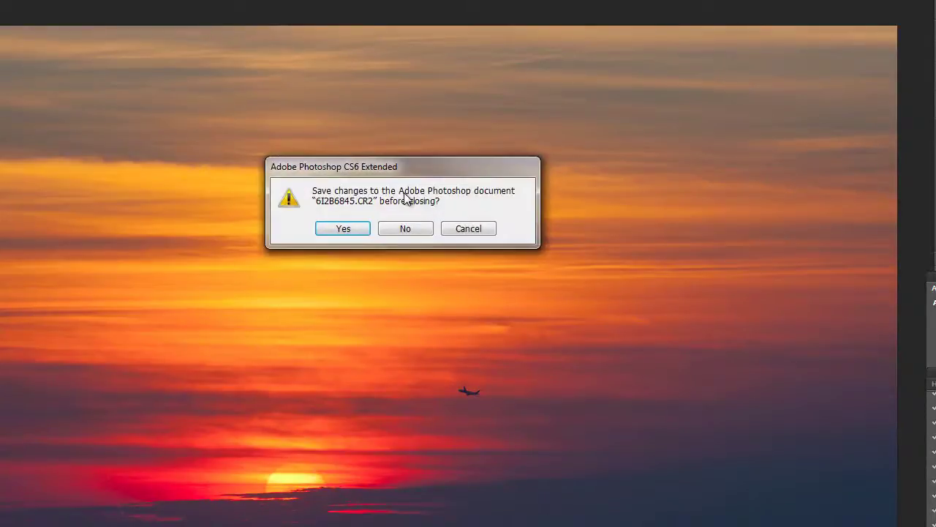
Discard the Photoshop changes and reopen 6I2B6845.CR2 in Camera Raw with its edits intact.
left_click(405, 229)
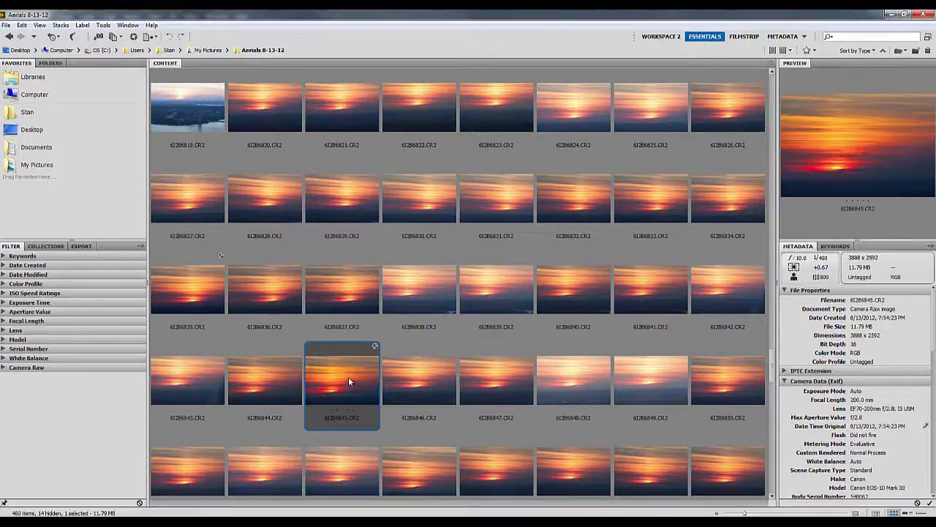
double_click(348, 376)
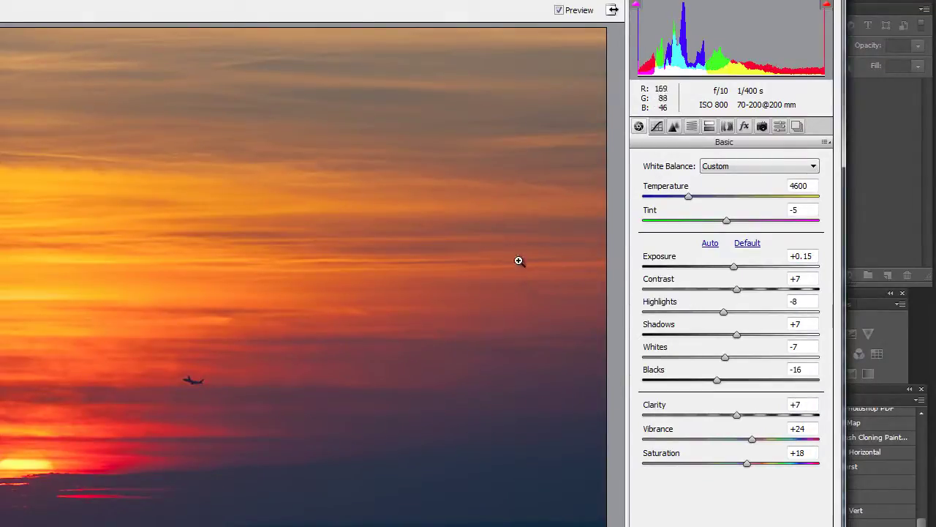
Apply the 'Original Settings' preset from the Presets list to the sunset photo.
left_click(825, 143)
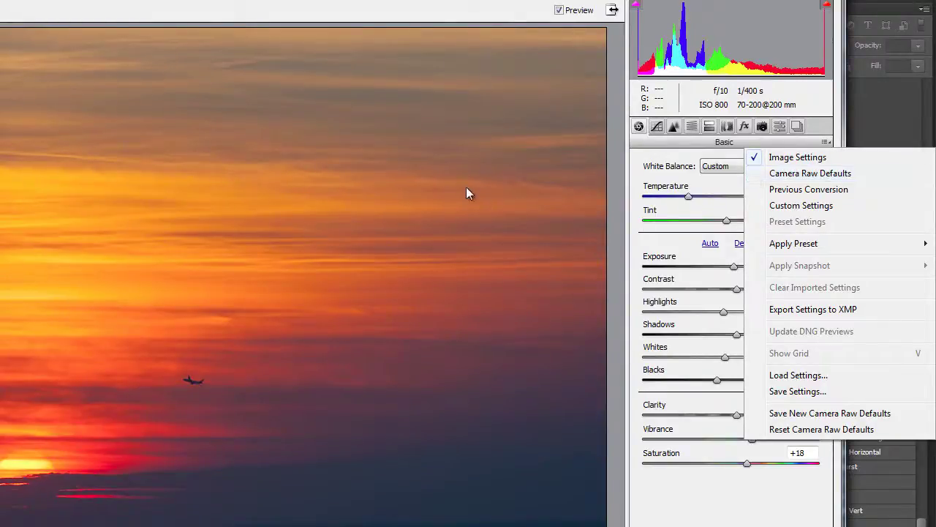
left_click(515, 173)
left_click(780, 127)
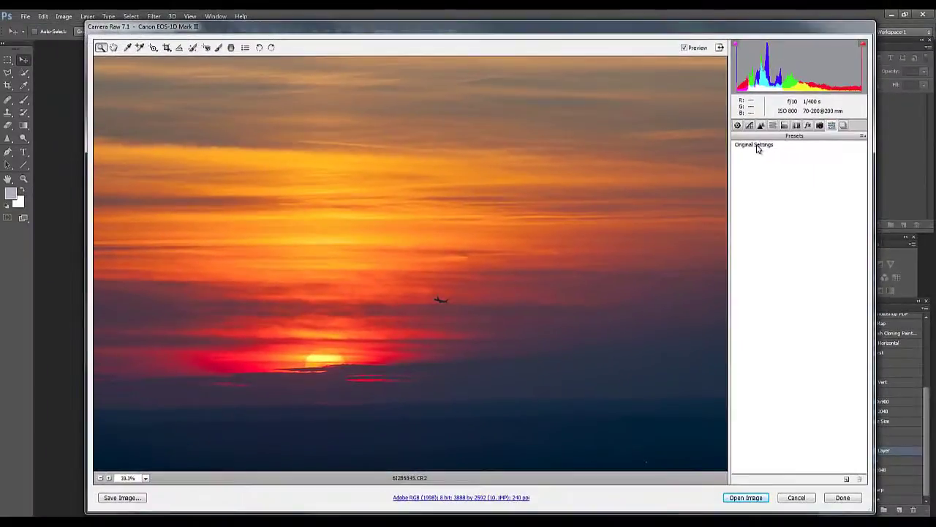
left_click(757, 146)
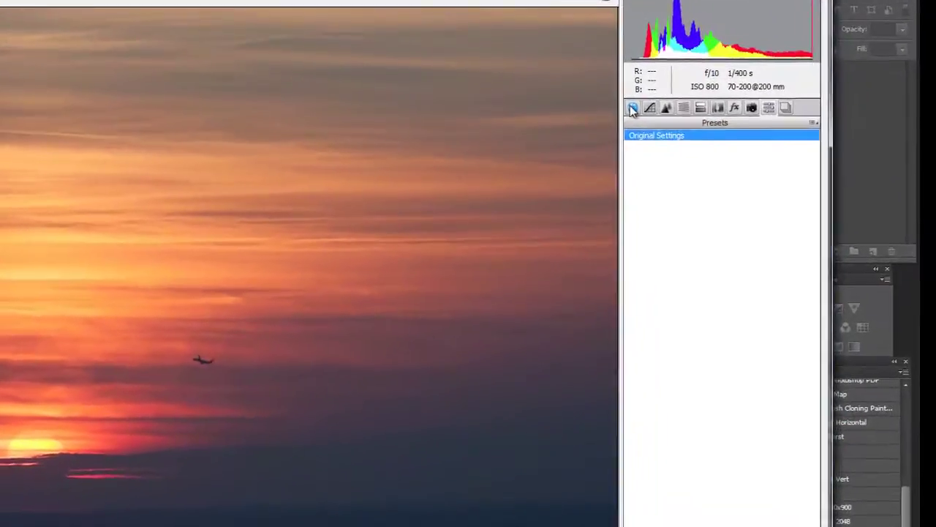
Check the Basic sliders: As Shot, Temperature 4650, Tint -5, all tone sliders at 0.
left_click(737, 125)
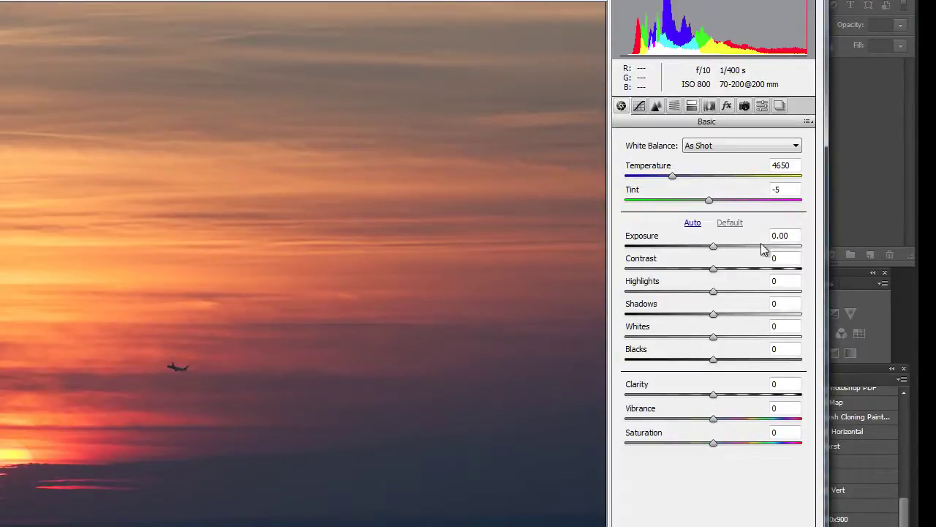
left_click(764, 107)
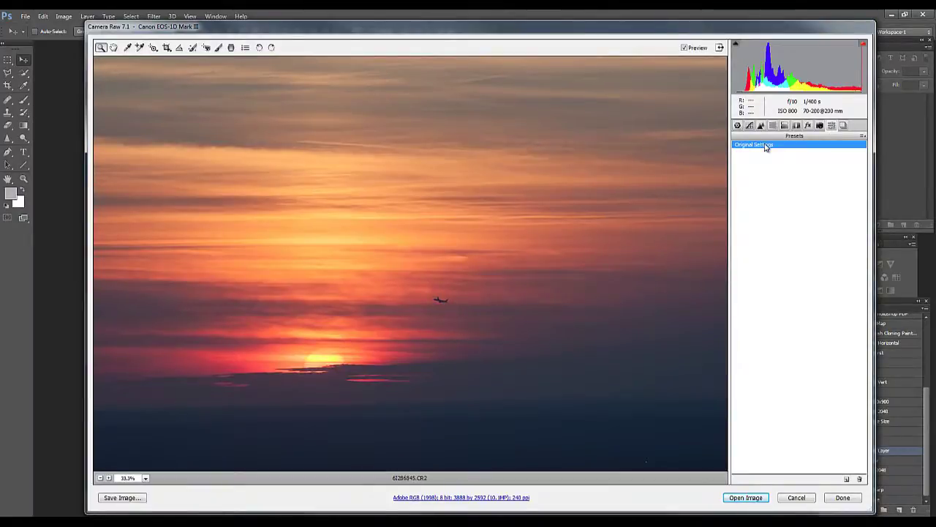
key("ctrl+alt+1")
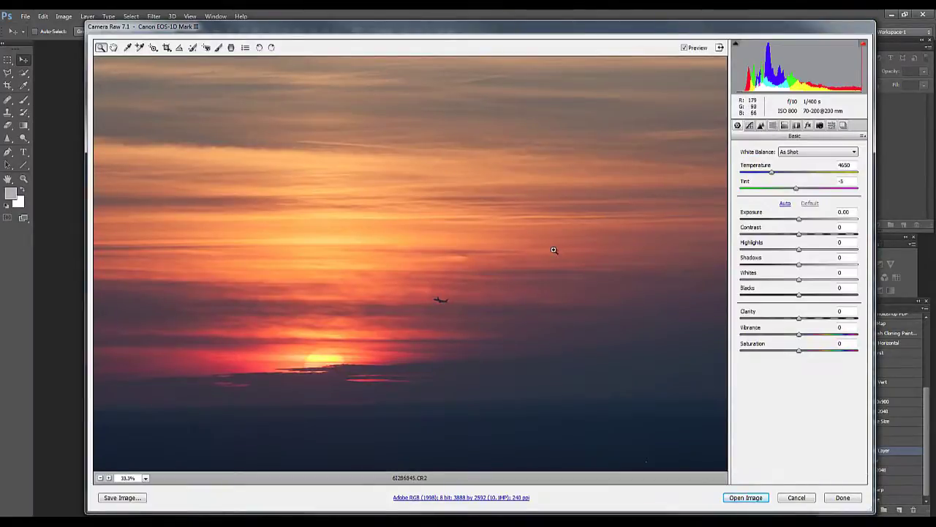